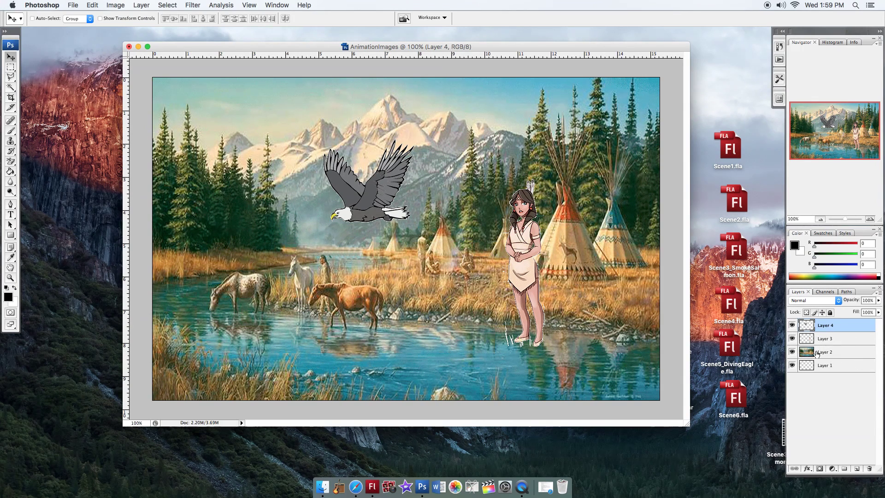
# Hide and re-show the landscape, girl and eagle layers one at a time to inspect each.
pyautogui.click(792, 352)
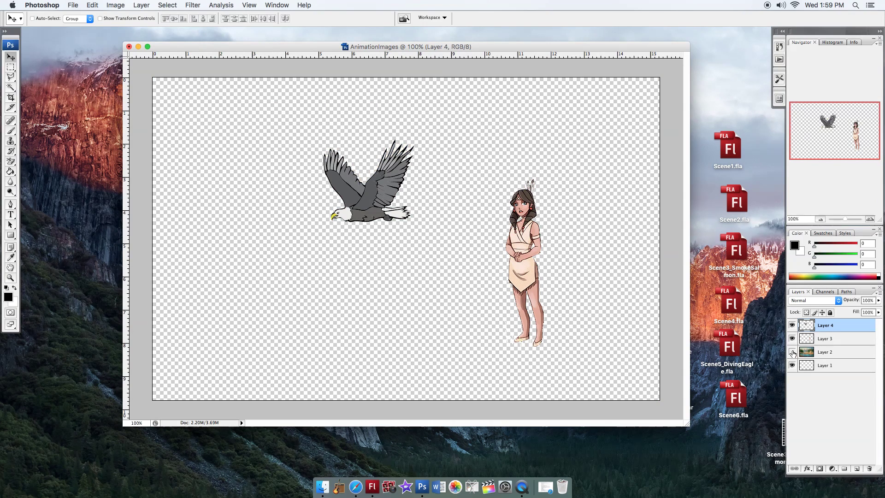
pyautogui.click(793, 352)
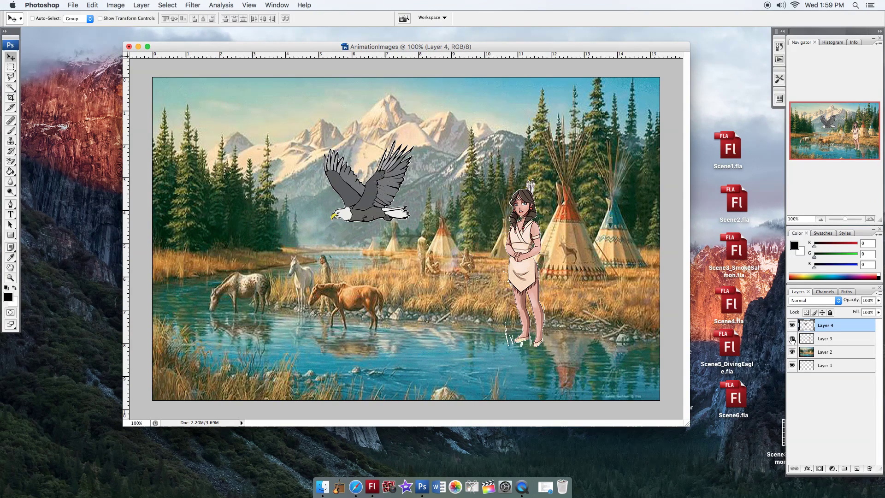
pyautogui.click(792, 339)
pyautogui.click(792, 339)
pyautogui.click(792, 325)
pyautogui.click(793, 325)
pyautogui.click(792, 352)
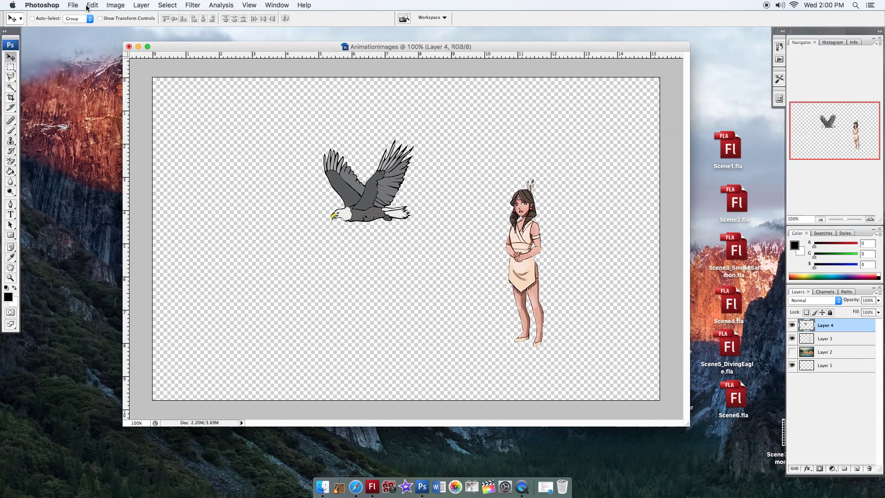
pyautogui.click(115, 7)
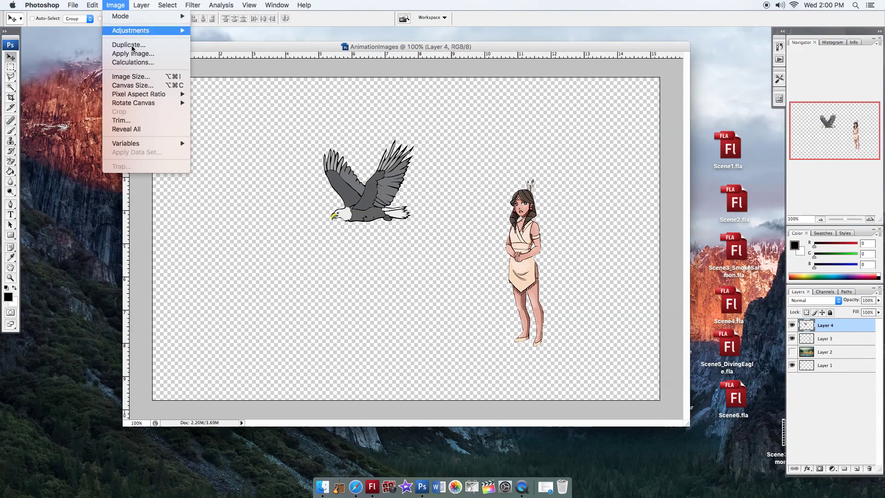
pyautogui.click(130, 77)
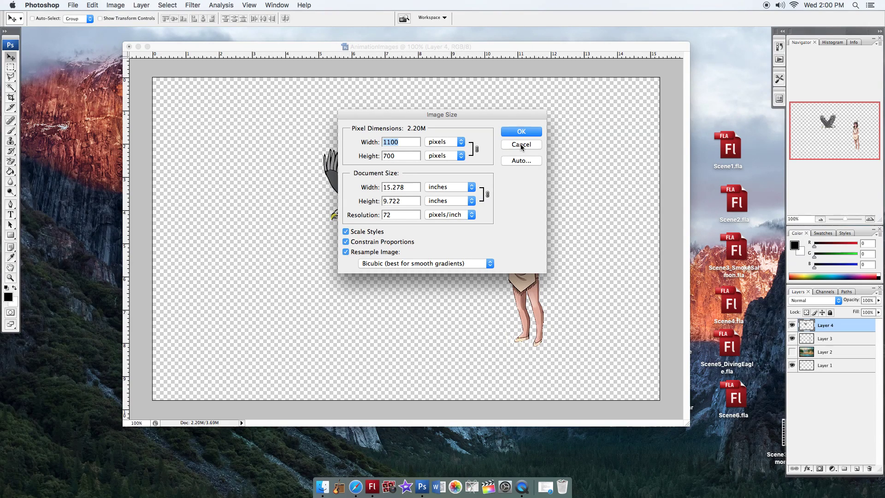
pyautogui.click(521, 145)
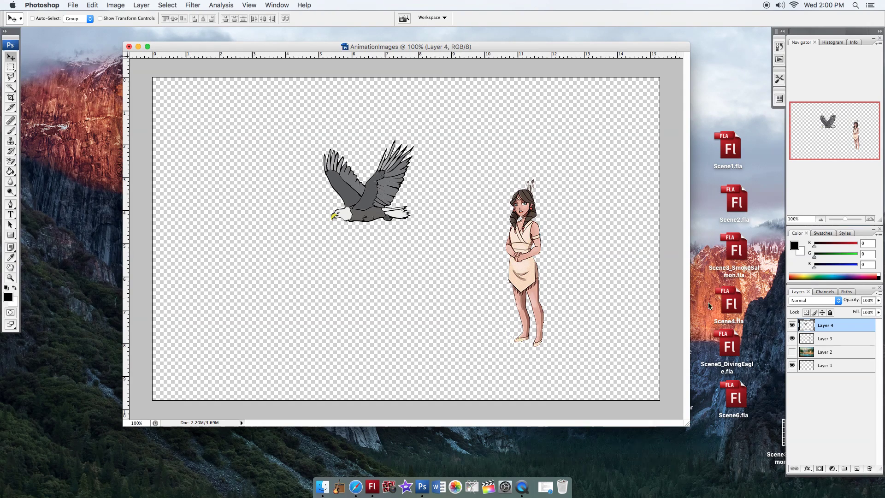
# Show only the landscape backdrop layer, hiding the eagle, girl and Layer 1.
pyautogui.click(792, 351)
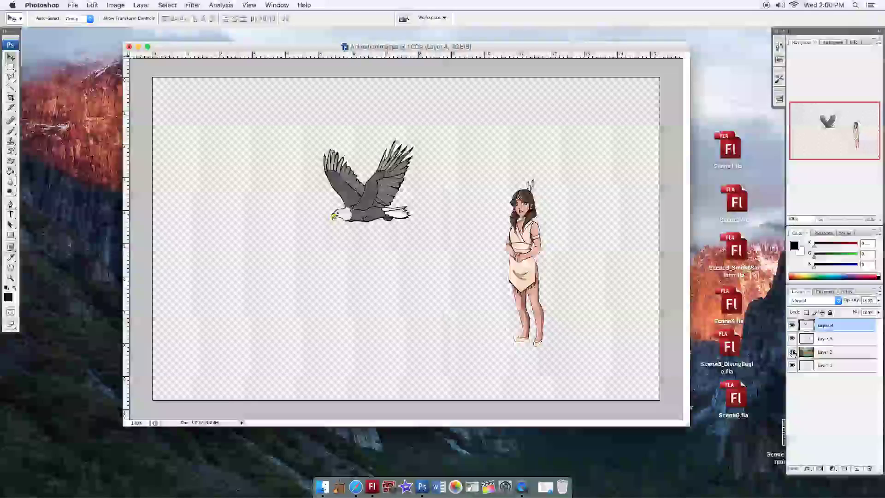
pyautogui.click(793, 325)
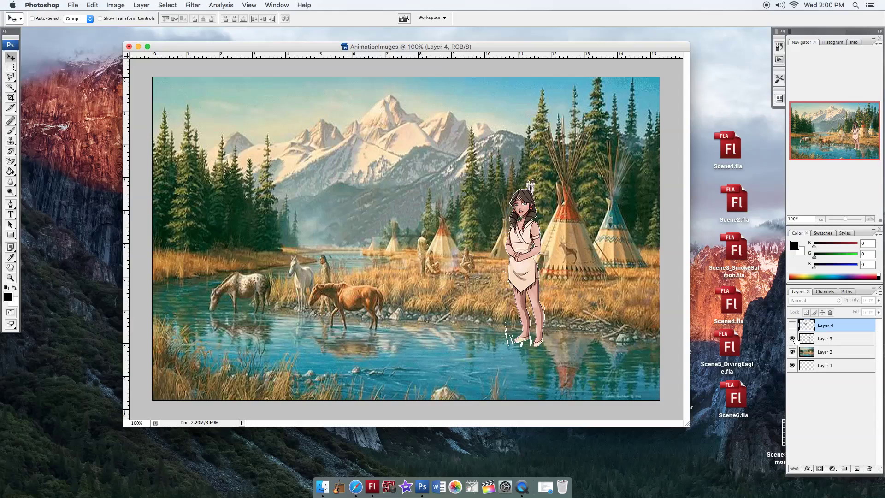
pyautogui.click(791, 339)
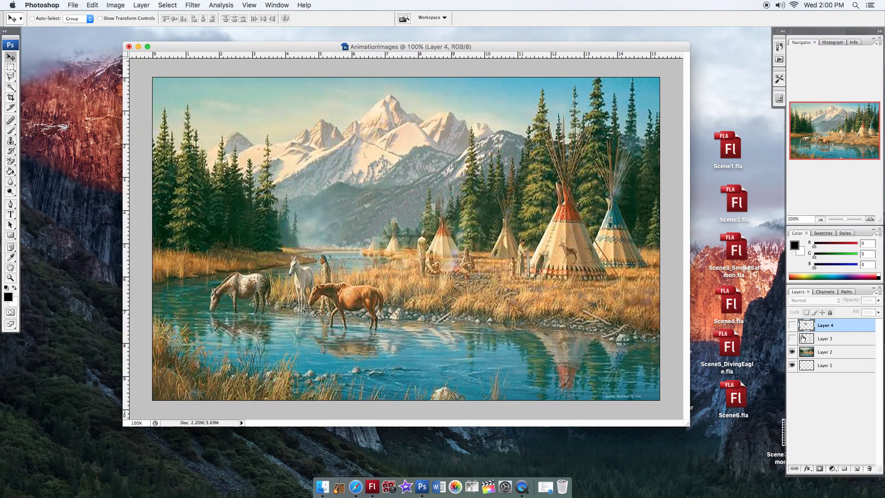
pyautogui.click(792, 365)
# Export the backdrop with Save for Web & Devices in PNG-8 format.
pyautogui.click(73, 6)
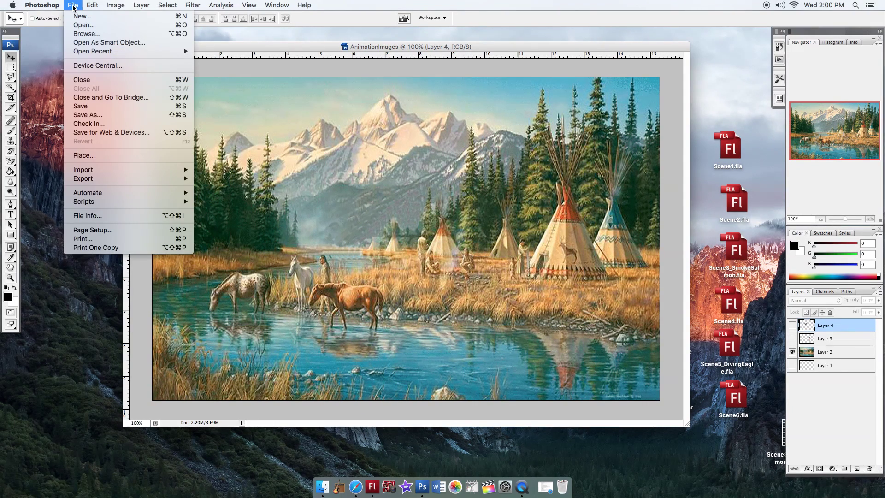
pyautogui.click(106, 133)
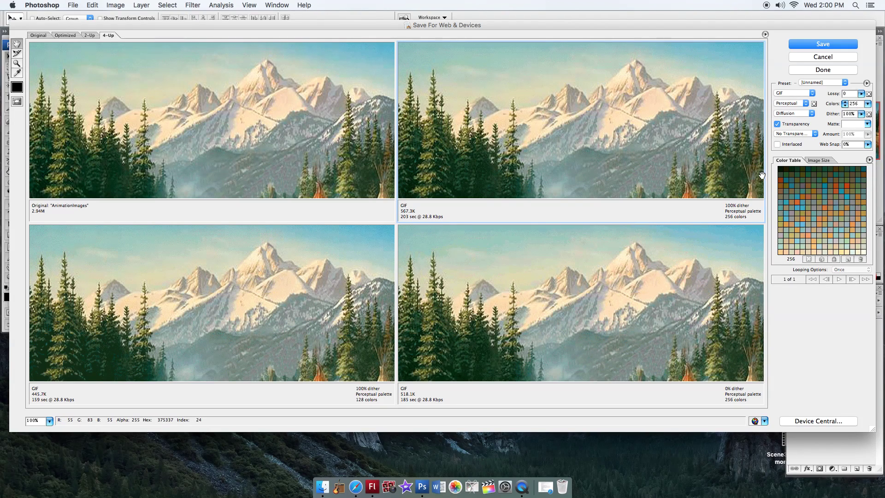
pyautogui.click(809, 93)
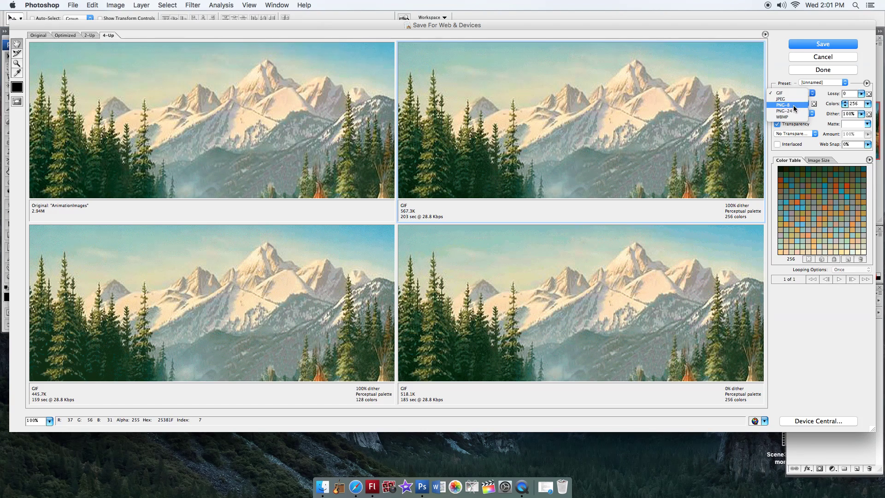
pyautogui.click(795, 108)
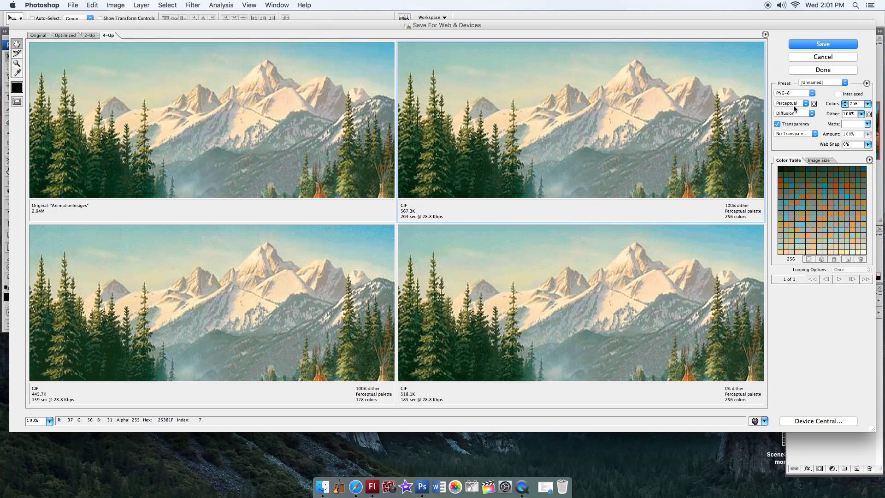
pyautogui.click(822, 44)
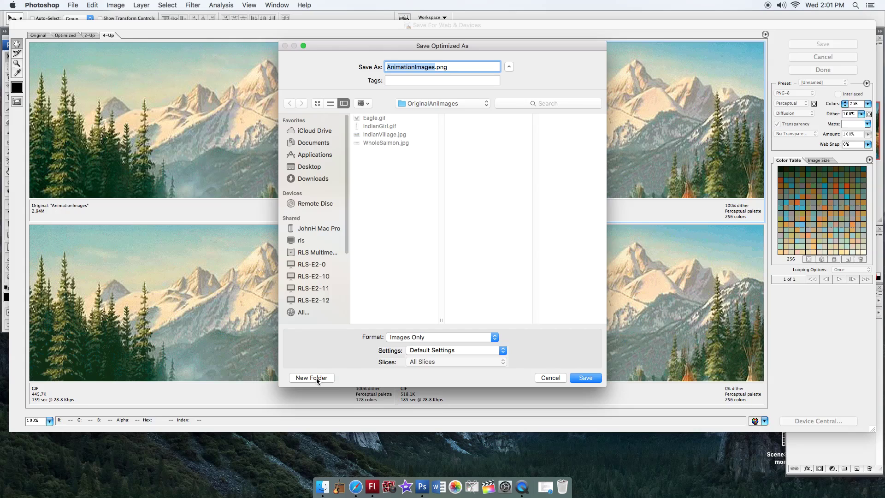
# Create a new Desktop folder named 'AmimationImages' and make it the save location.
pyautogui.click(314, 166)
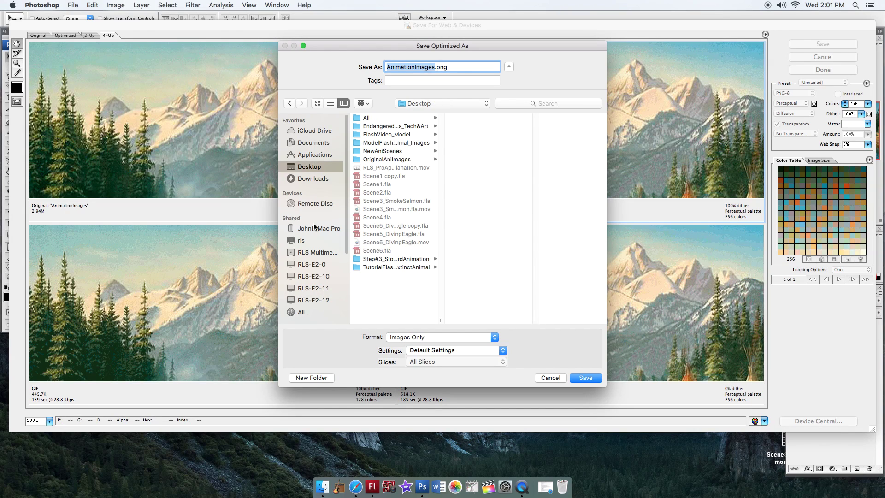
pyautogui.click(317, 378)
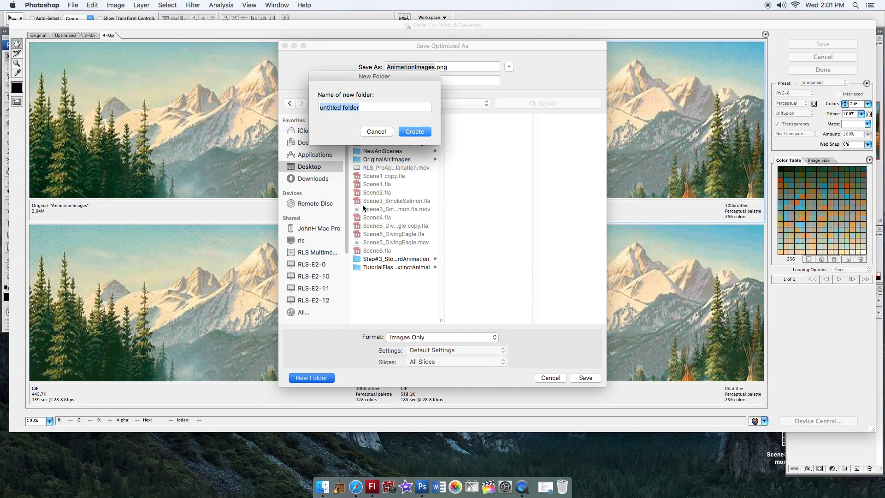
pyautogui.write('Images')
pyautogui.press('BackSpace')
pyautogui.press('BackSpace')
pyautogui.press('BackSpace')
pyautogui.press('BackSpace')
pyautogui.press('BackSpace')
pyautogui.press('BackSpace')
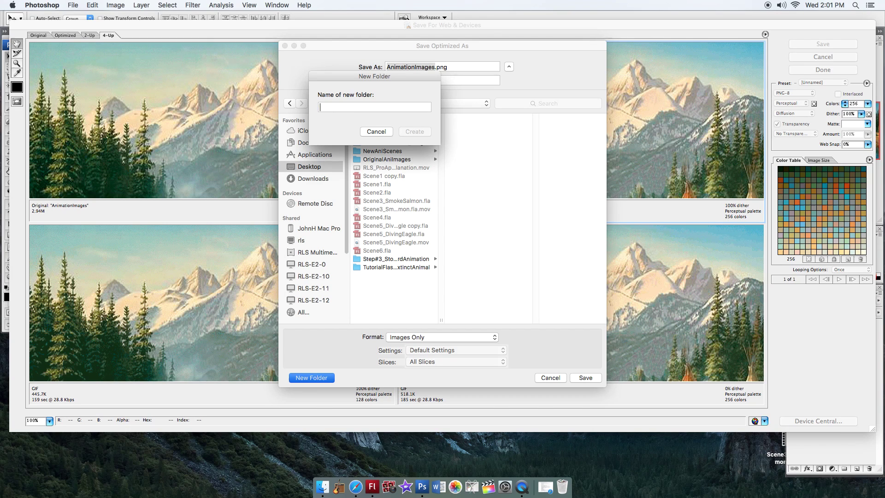
pyautogui.write('Amima')
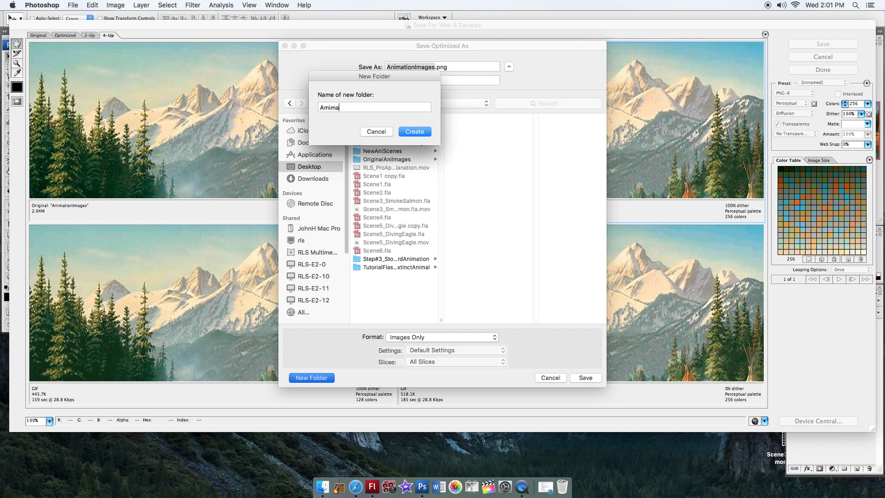
pyautogui.write('tionImages')
pyautogui.click(420, 133)
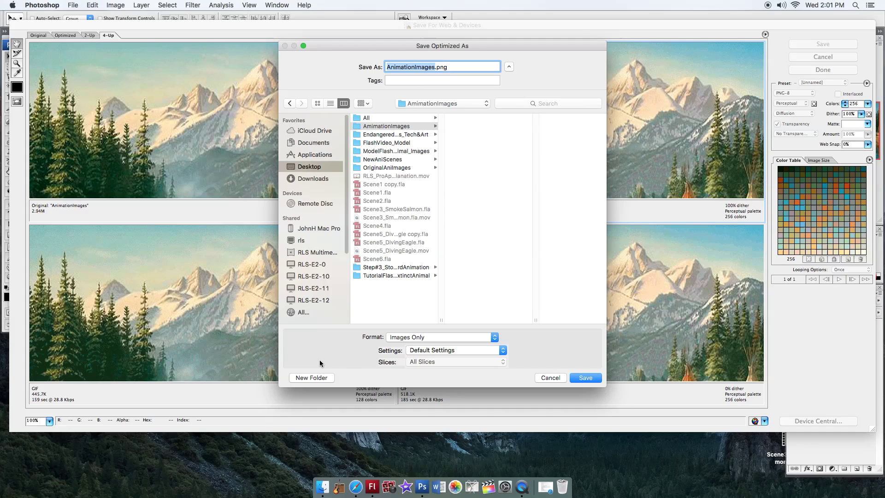
pyautogui.click(360, 127)
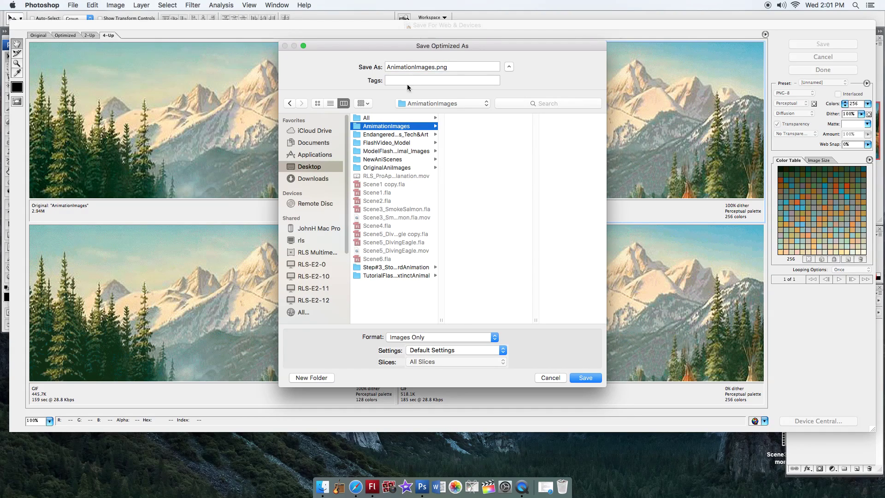
# Save the backdrop export as Backdrop.png.
pyautogui.click(376, 69)
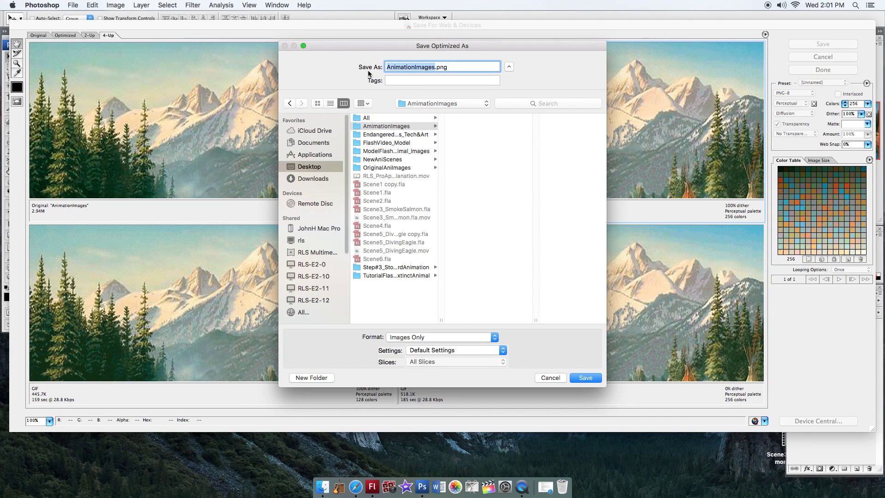
pyautogui.write('Backd')
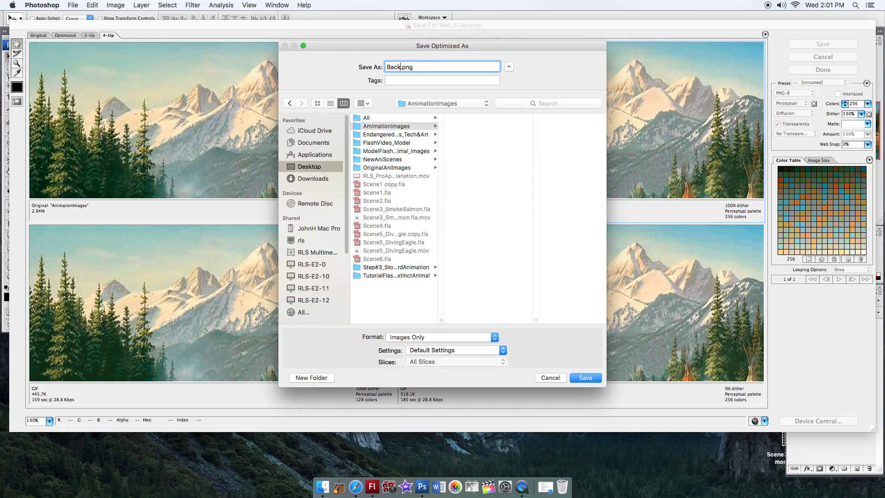
pyautogui.write('rop')
pyautogui.click(585, 378)
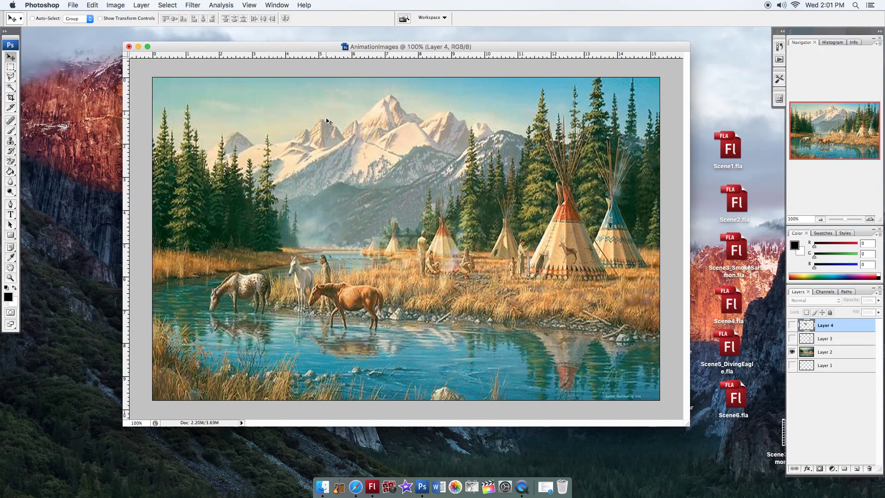
# Make the girl layer visible and hide the landscape background layer.
pyautogui.click(792, 339)
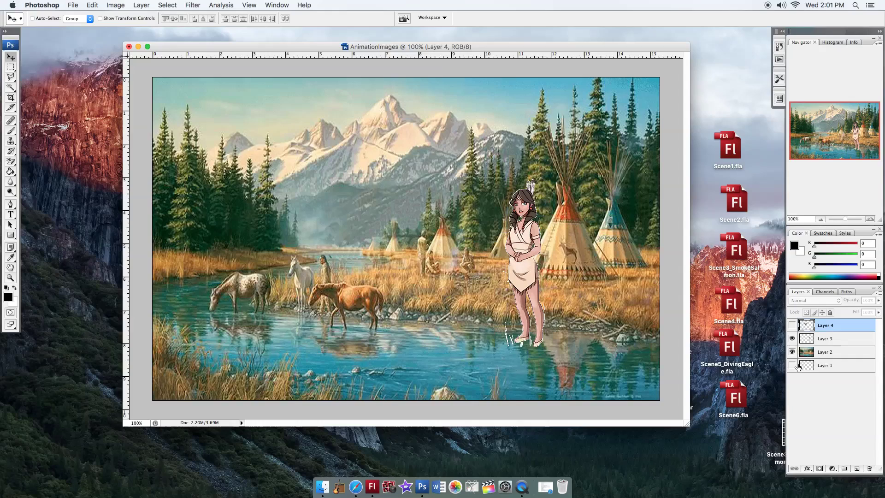
pyautogui.click(791, 352)
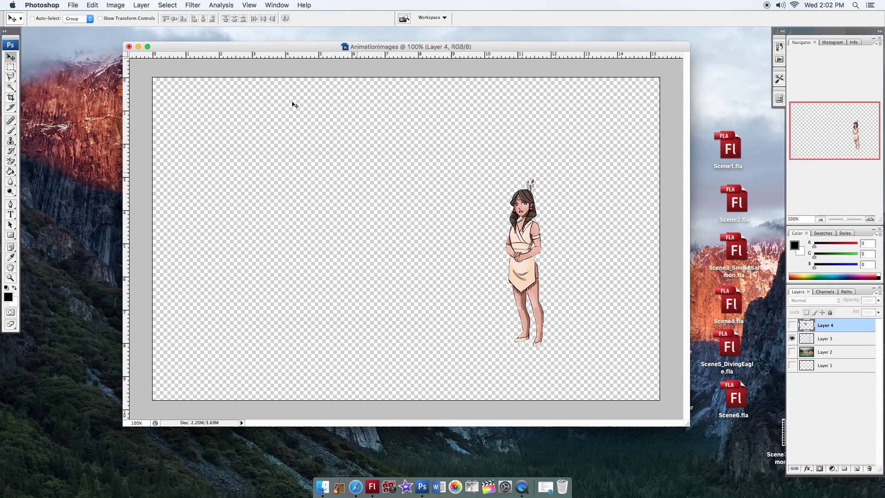
pyautogui.click(116, 6)
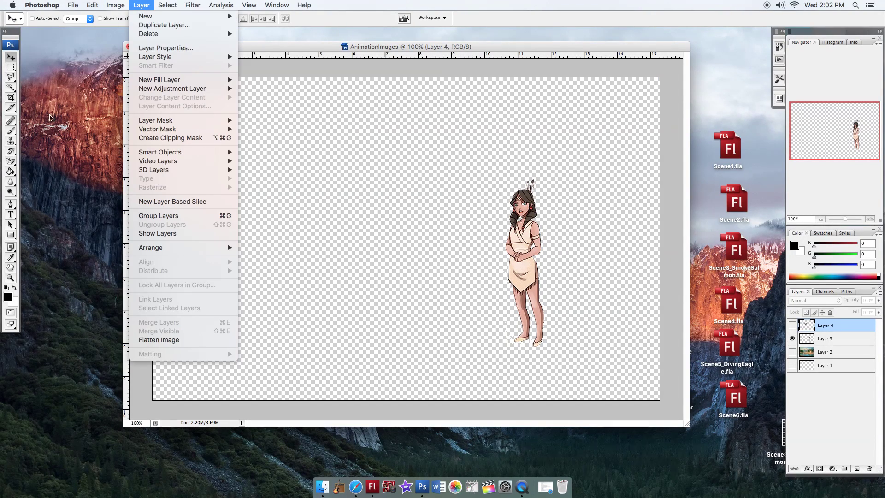
pyautogui.click(11, 59)
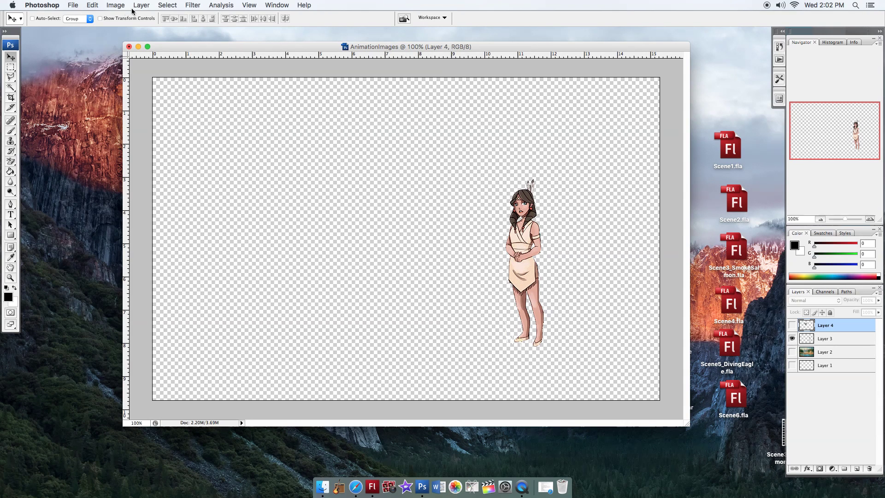
# Trim the canvas's transparent space tightly around the girl with Image > Trim.
pyautogui.click(114, 6)
pyautogui.click(132, 120)
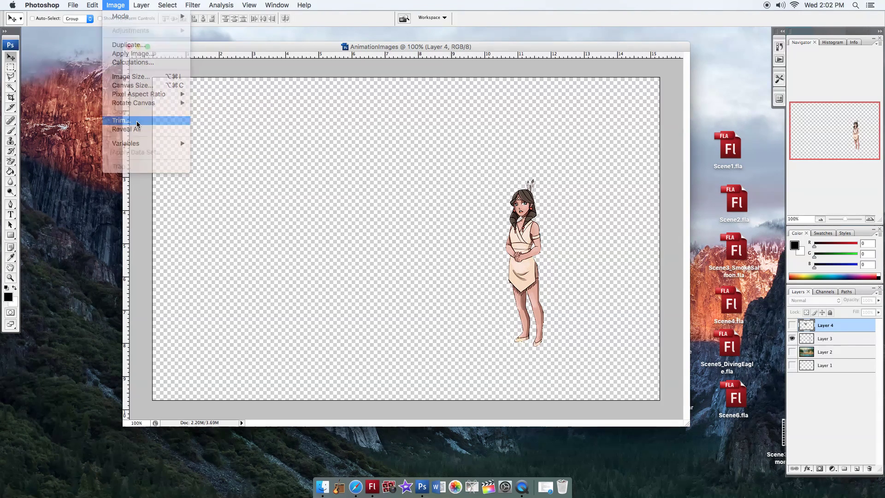
pyautogui.click(491, 148)
pyautogui.press('v')
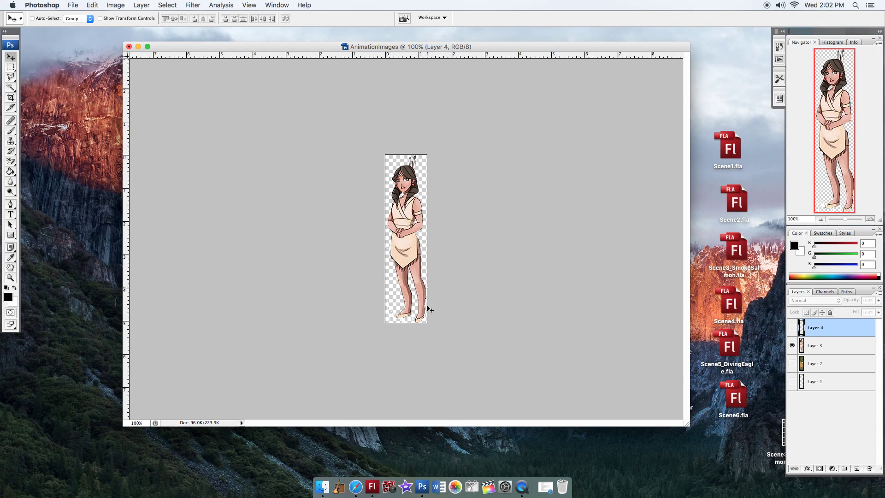
# Export the trimmed girl via Save for Web, naming the file IndianGirl.
pyautogui.click(75, 6)
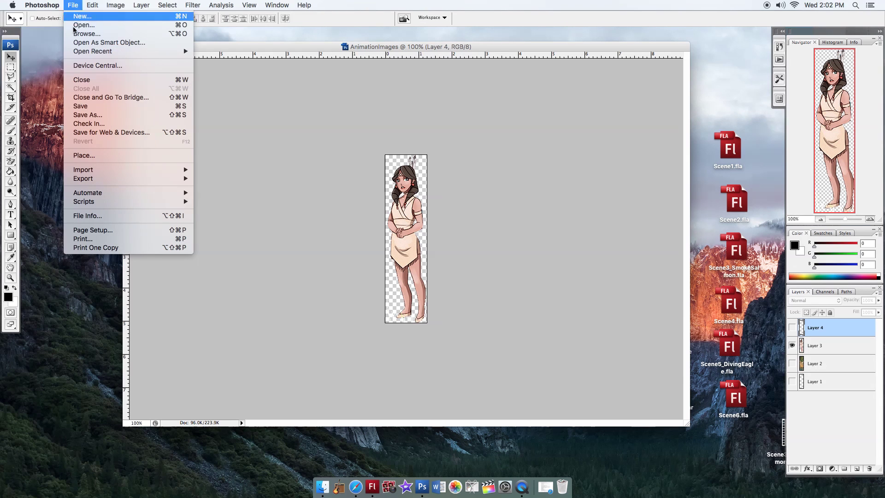
pyautogui.click(122, 132)
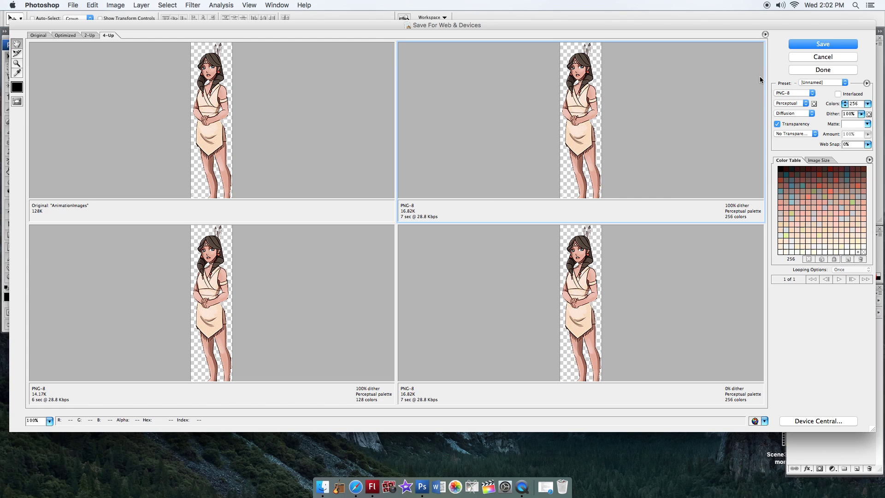
pyautogui.click(812, 44)
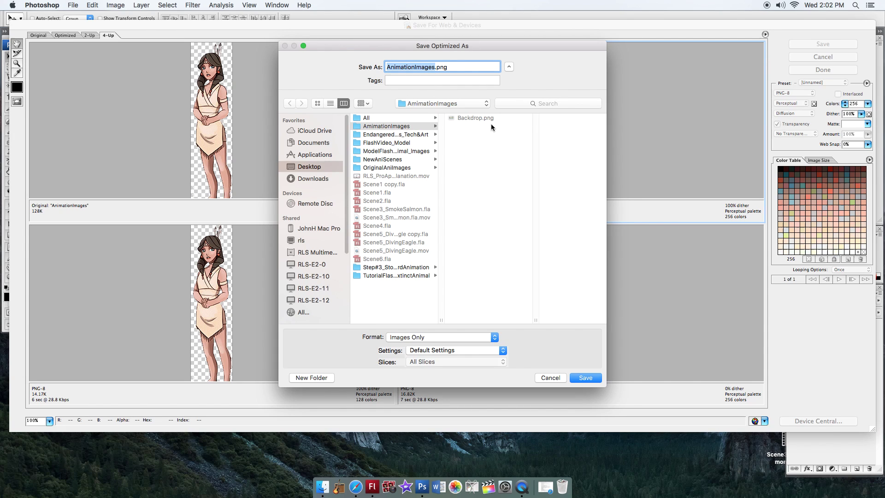
pyautogui.write('In')
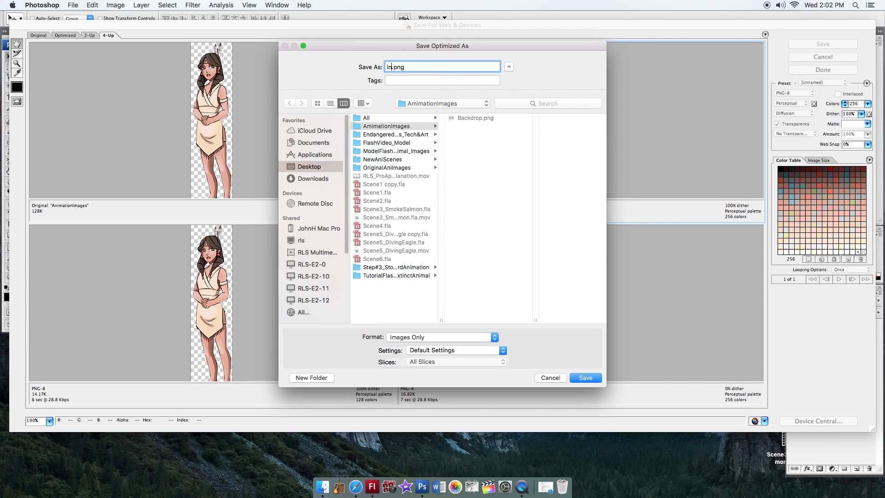
pyautogui.write('dianGirl')
# Save IndianGirl.png, then step backward to undo the trim and restore the full canvas.
pyautogui.click(590, 379)
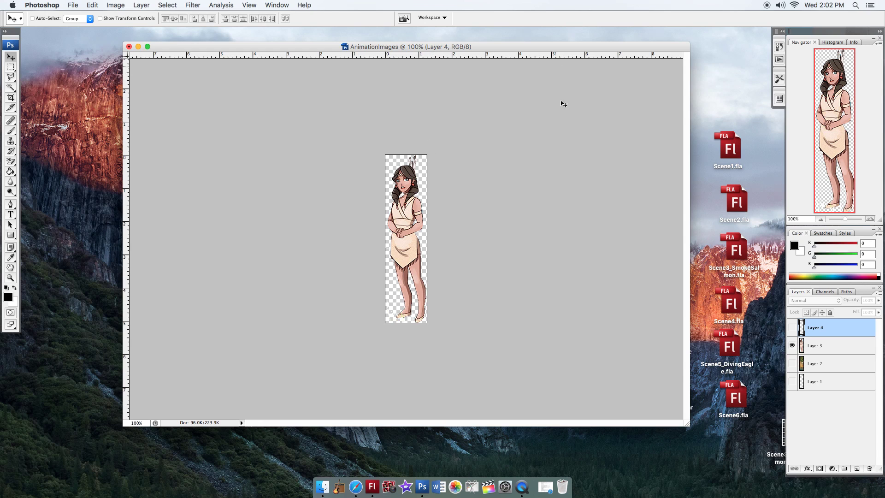
pyautogui.moveTo(198, 45)
pyautogui.mouseDown()
pyautogui.moveTo(215, 65)
pyautogui.moveTo(200, 46)
pyautogui.mouseUp()
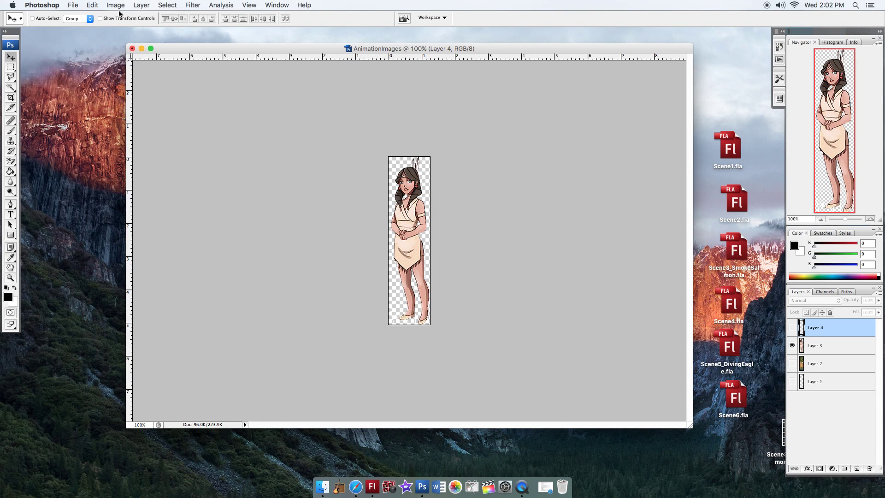
pyautogui.click(92, 5)
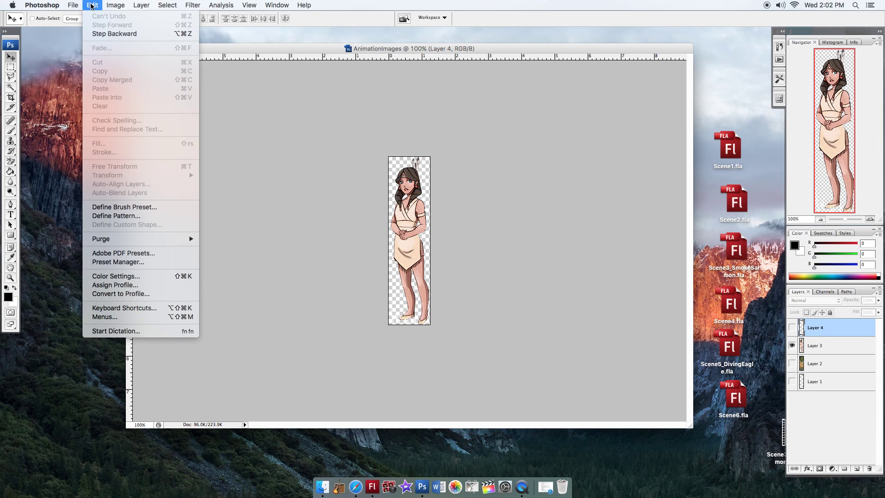
pyautogui.click(121, 34)
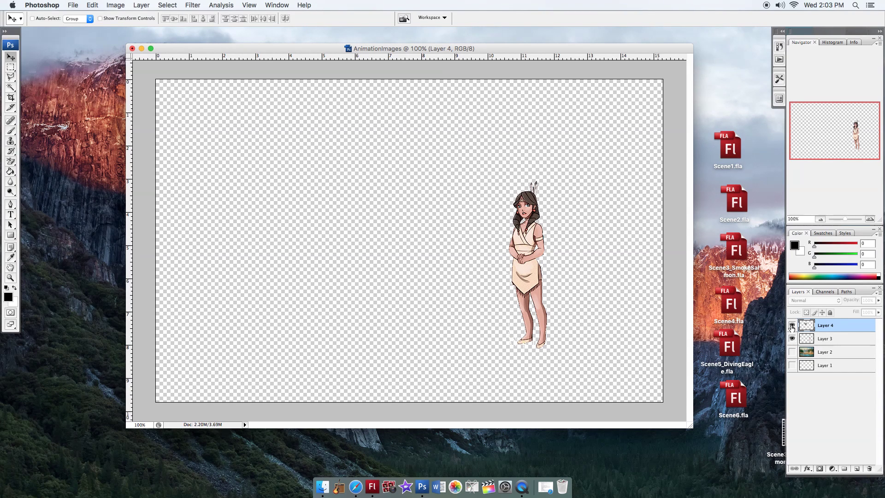
# Show only the eagle layer, hiding the girl, and trim the canvas around it.
pyautogui.click(792, 325)
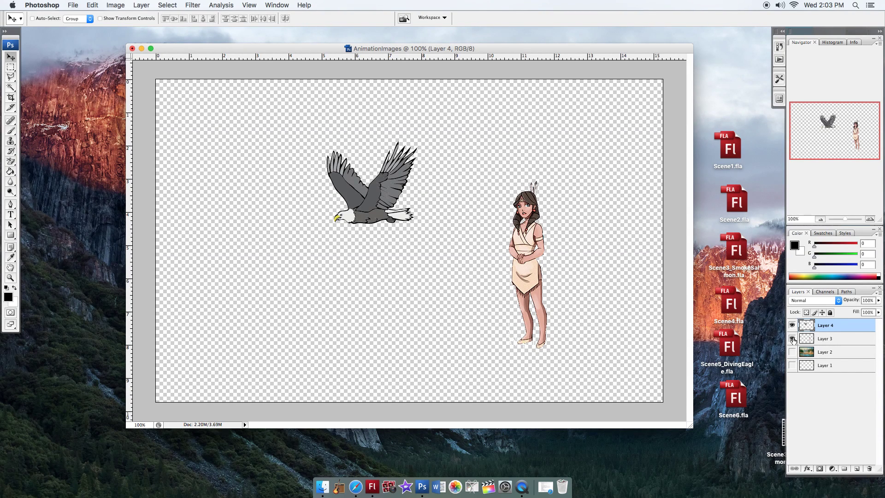
pyautogui.click(793, 339)
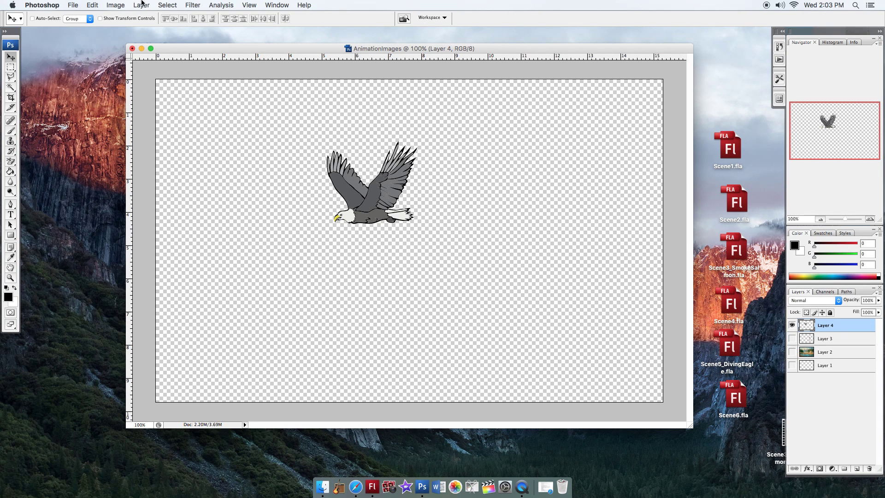
pyautogui.click(115, 5)
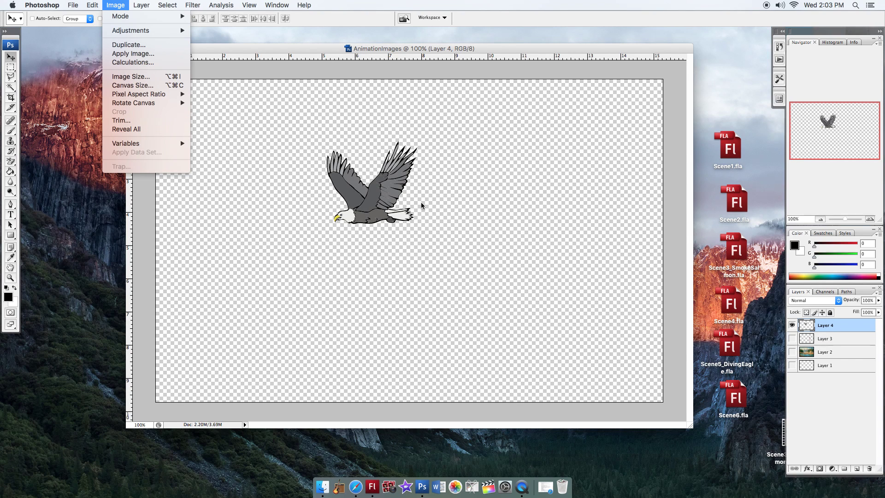
pyautogui.click(141, 122)
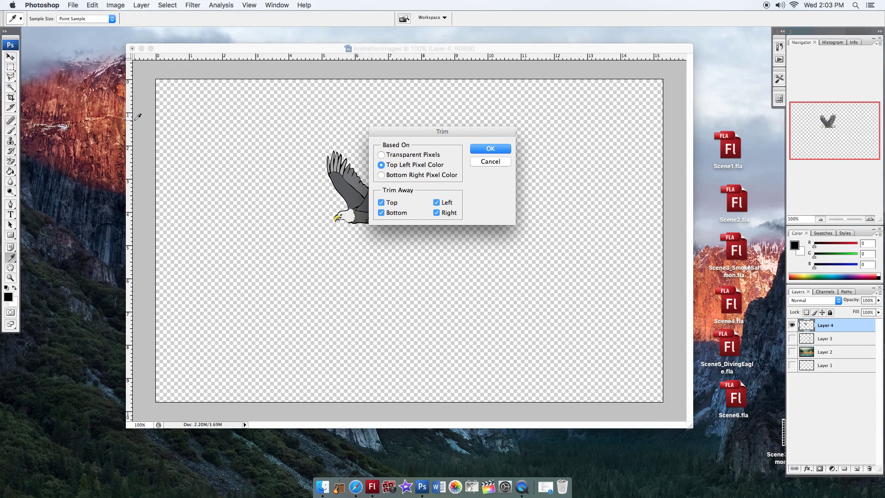
pyautogui.click(491, 148)
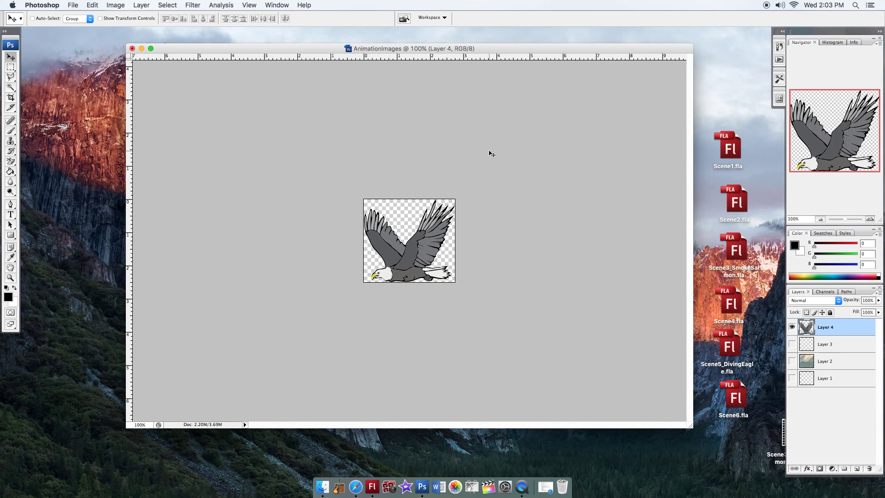
# Export the trimmed eagle via Save for Web as Eagle.png.
pyautogui.click(73, 5)
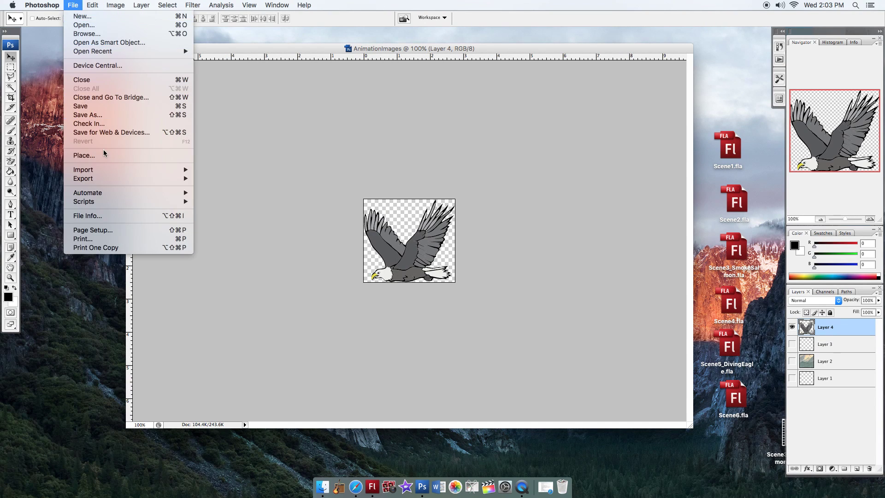
pyautogui.click(102, 133)
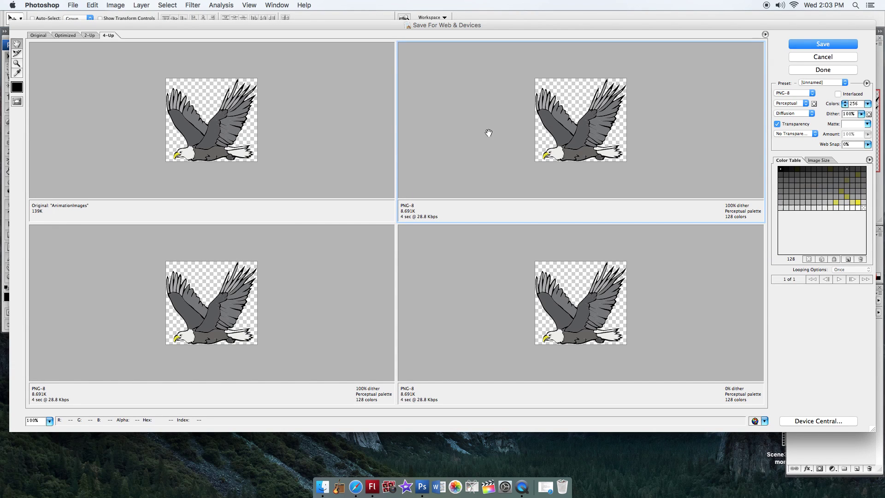
pyautogui.click(823, 46)
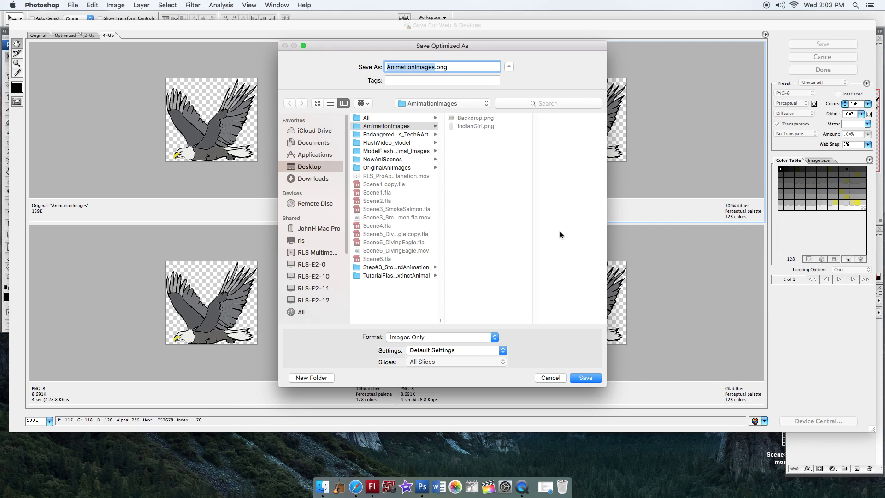
pyautogui.write('Eagle')
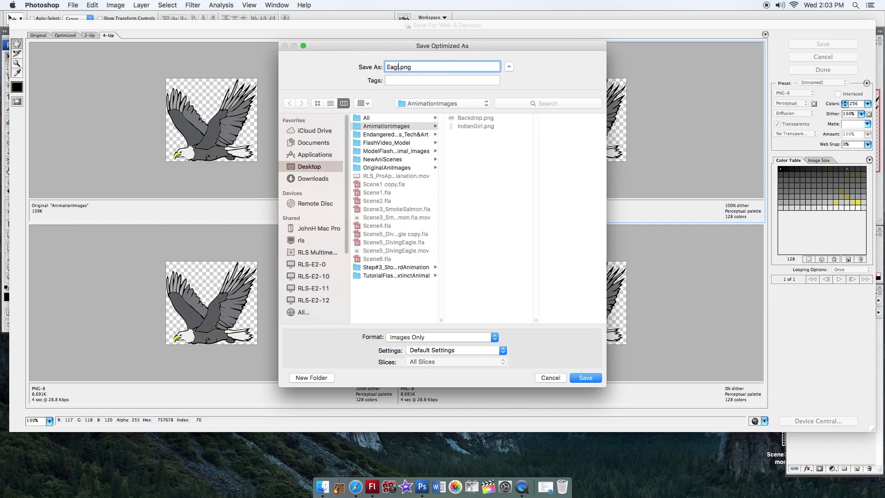
pyautogui.click(585, 378)
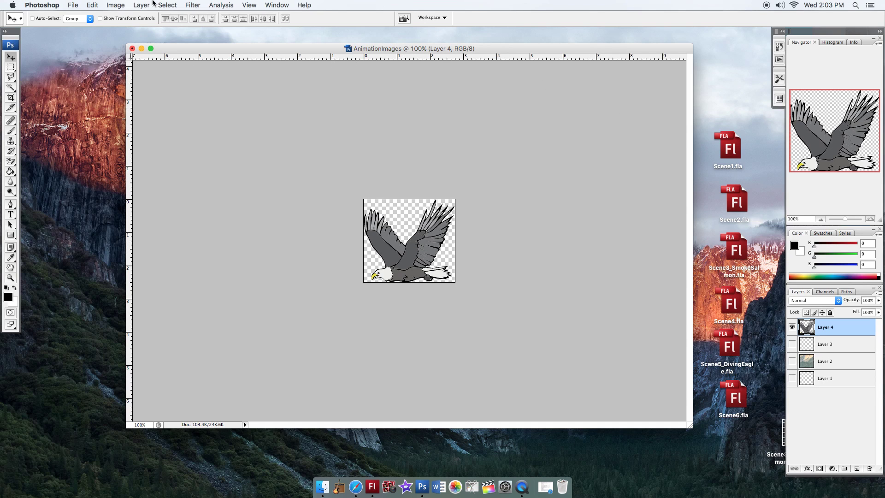
# Undo the eagle trim and make the girl and mountain backdrop layers visible again.
pyautogui.click(93, 5)
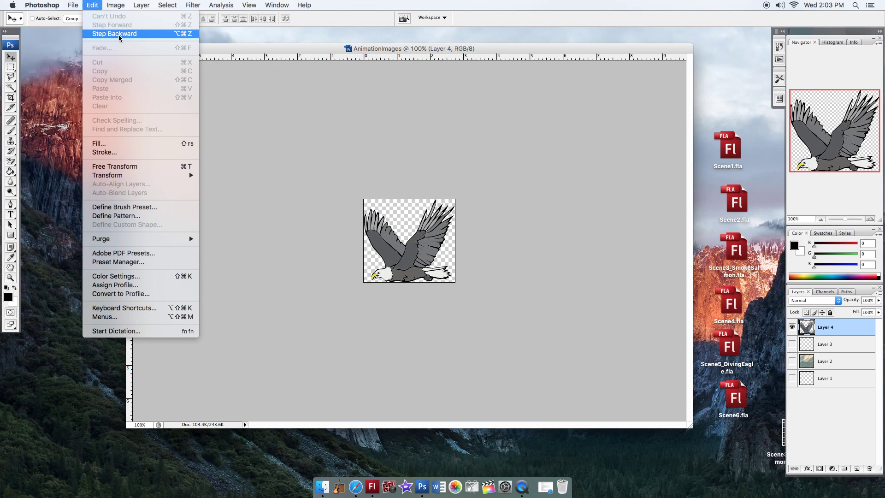
pyautogui.click(117, 34)
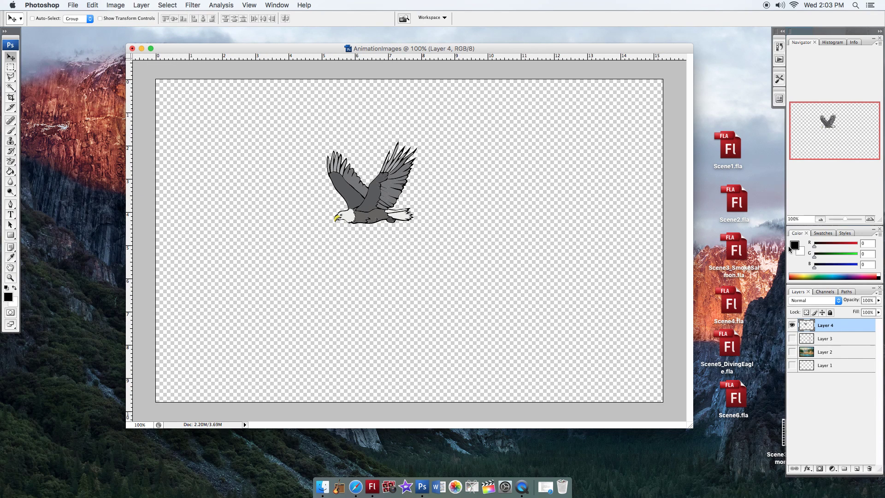
pyautogui.click(791, 339)
pyautogui.click(792, 352)
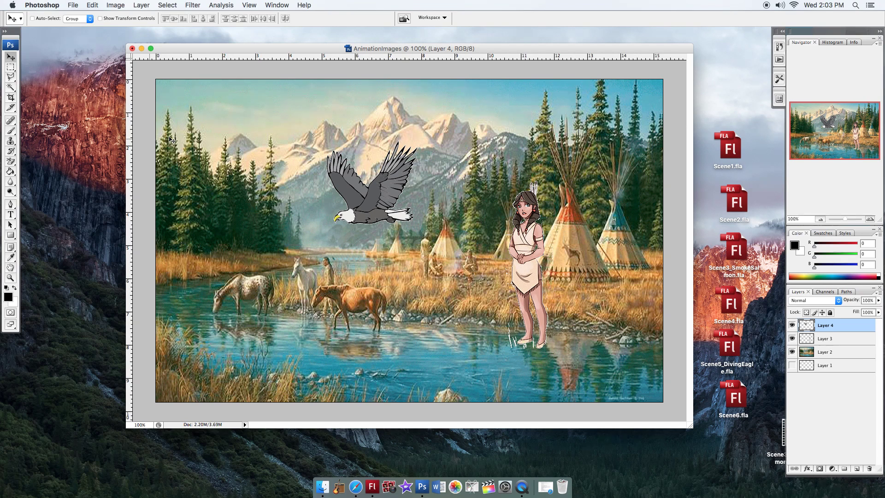
pyautogui.click(73, 5)
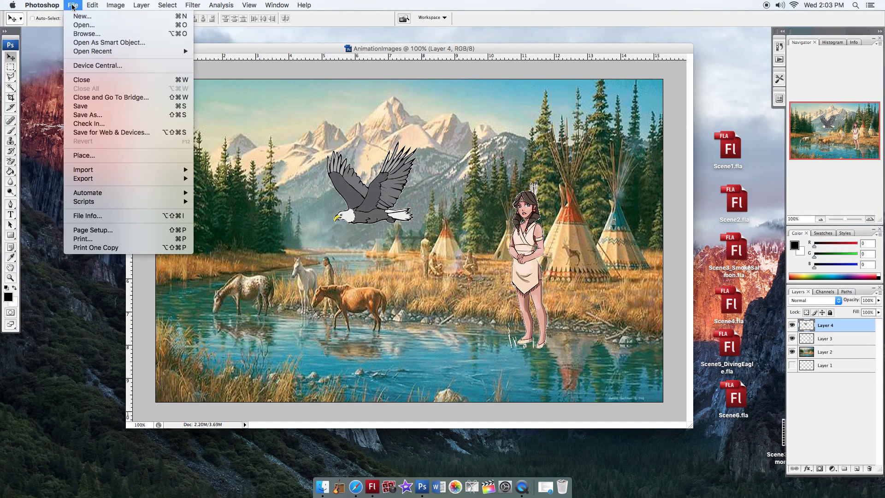
# Save the layered scene as AnimationImages.psd, accepting the Photoshop Format Options.
pyautogui.click(94, 107)
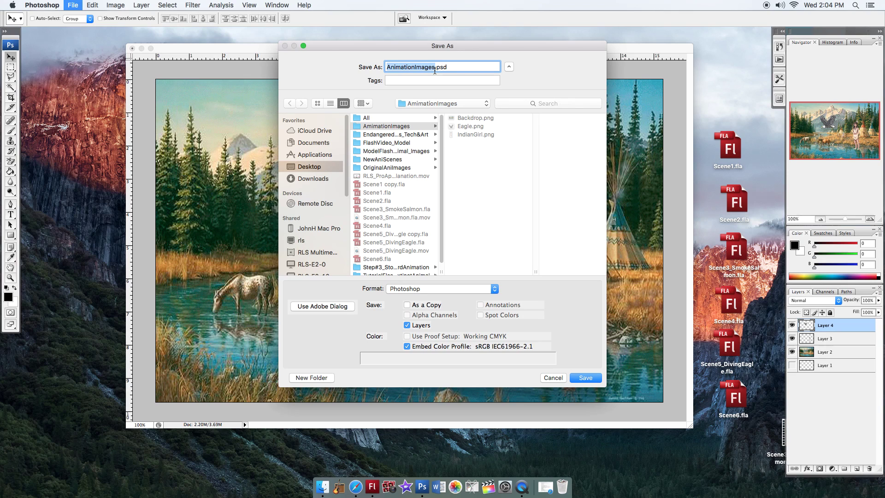
pyautogui.click(435, 67)
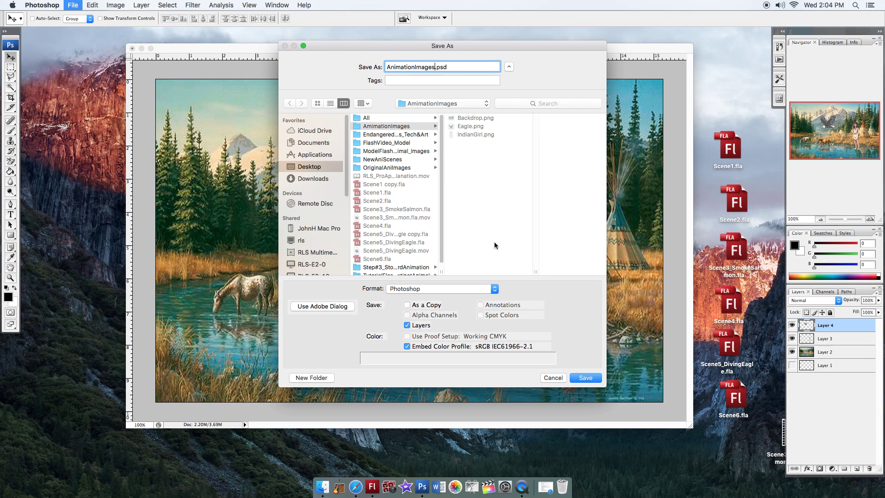
pyautogui.click(587, 378)
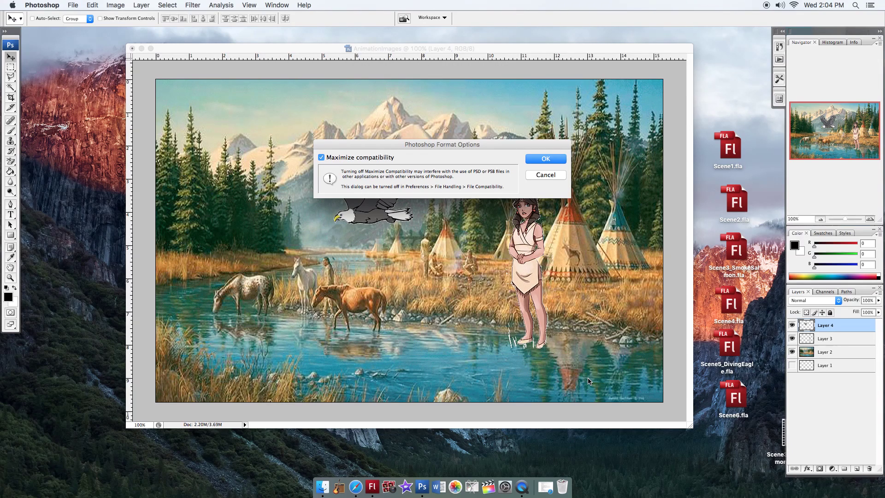
pyautogui.click(545, 159)
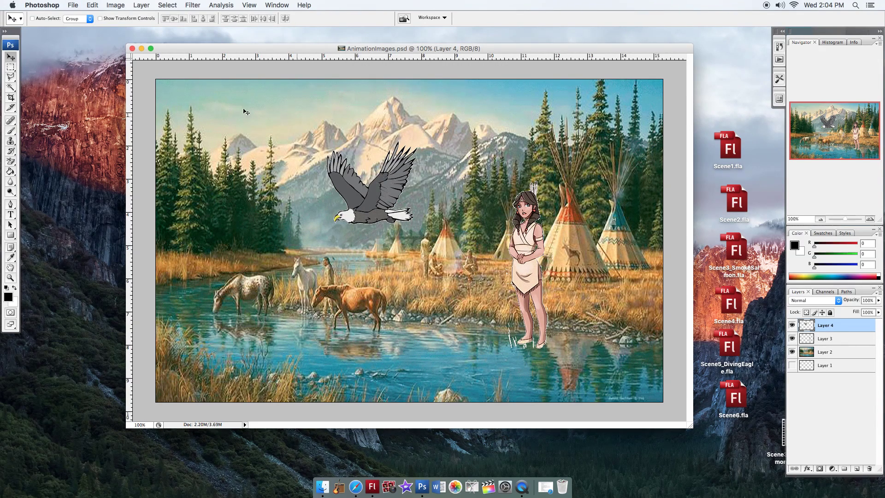
# Hide Photoshop and close the OriginalAniImages Finder window to reveal the desktop.
pyautogui.click(48, 5)
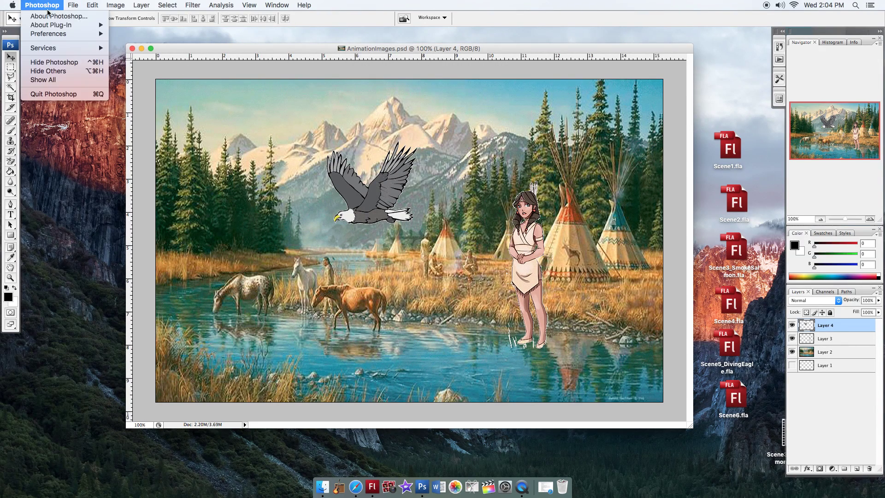
pyautogui.click(46, 63)
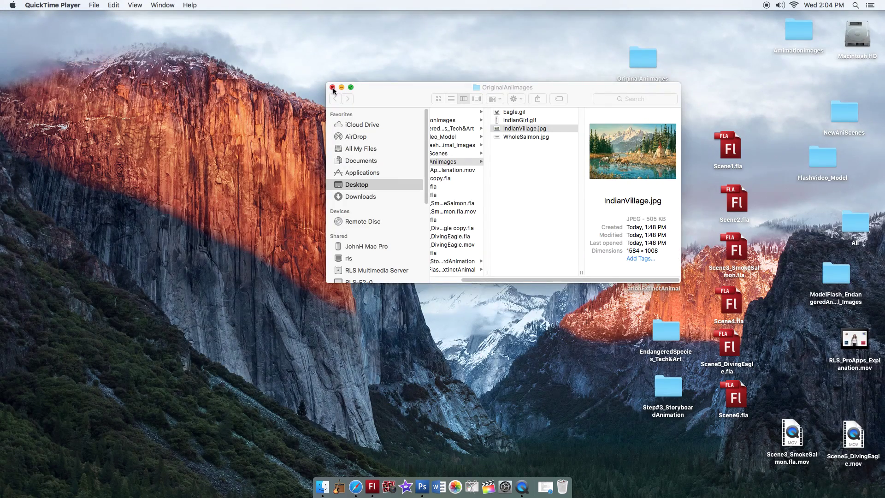
pyautogui.click(333, 88)
# Shift OriginalAniImages to the right, centre the AnimationImages folder and open it.
pyautogui.moveTo(643, 58); pyautogui.dragTo(415, 231)
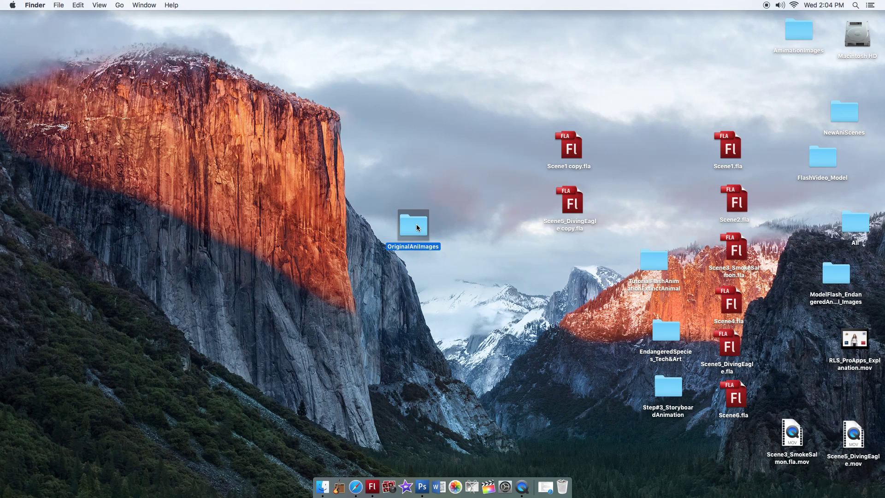
pyautogui.moveTo(417, 228); pyautogui.dragTo(662, 176)
pyautogui.moveTo(801, 27); pyautogui.dragTo(434, 171)
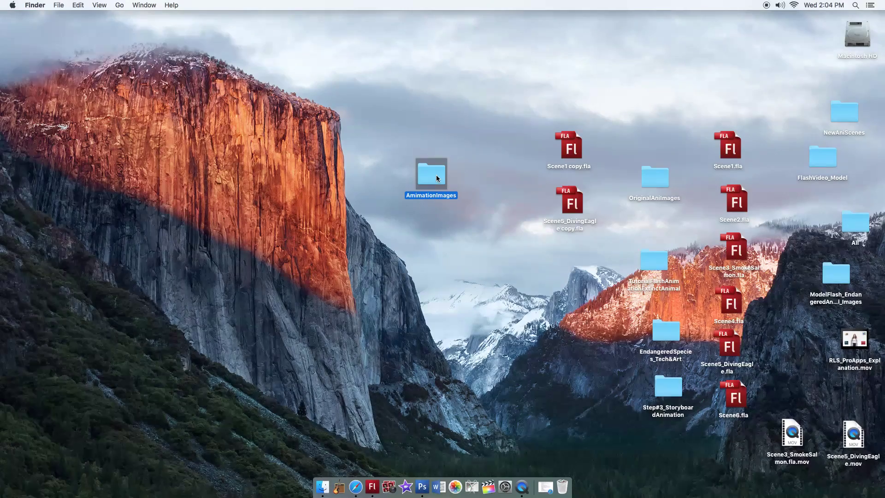
pyautogui.doubleClick(436, 175)
# Preview AnimationImages.psd, Backdrop.png (507 KB), Eagle.png (9 KB) and IndianGirl.png (17 KB), rechecking the PNGs.
pyautogui.click(502, 107)
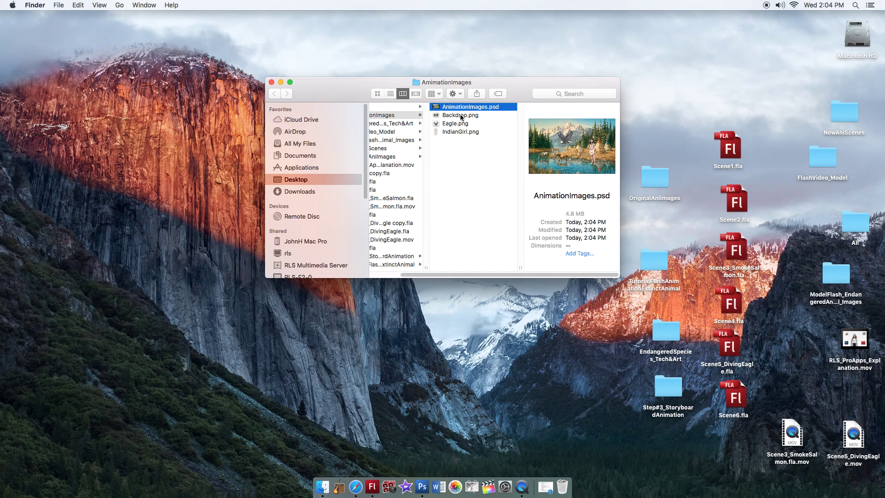
pyautogui.click(463, 118)
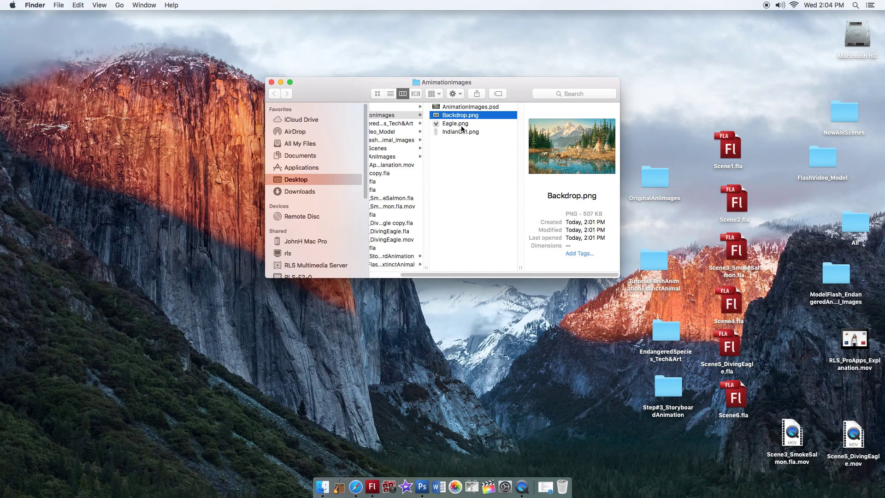
pyautogui.click(453, 125)
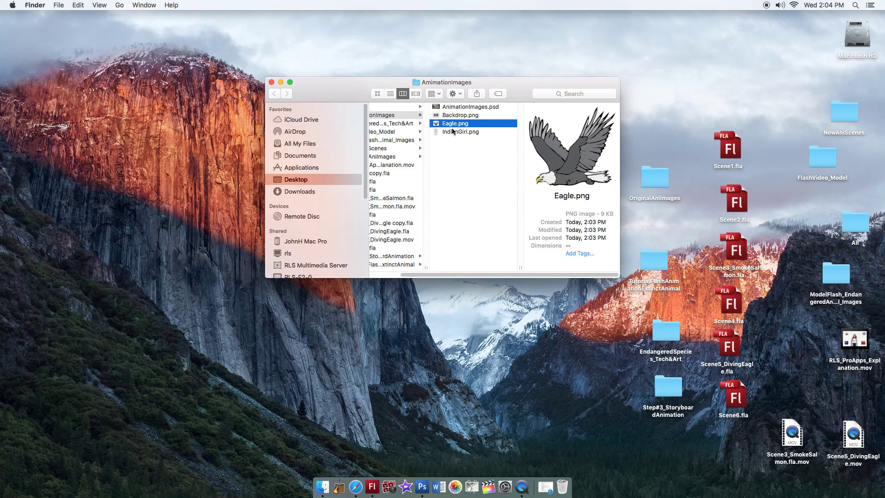
pyautogui.click(456, 133)
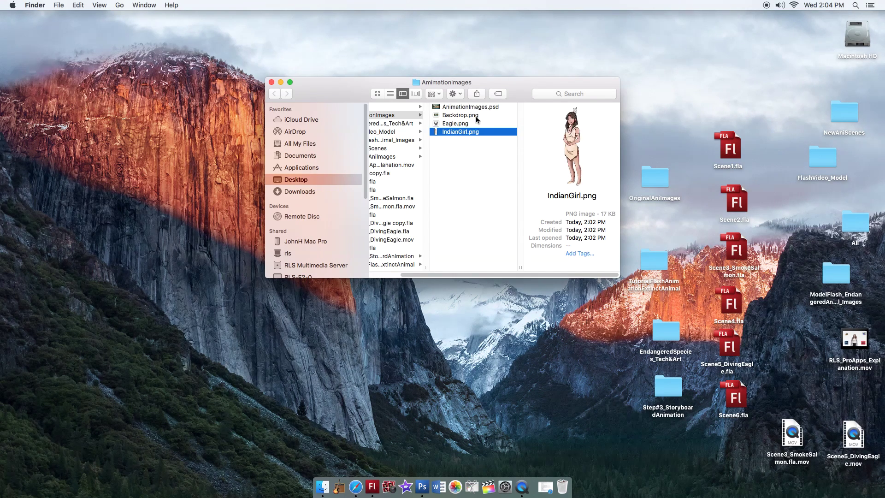
pyautogui.click(475, 116)
pyautogui.click(472, 123)
pyautogui.click(474, 133)
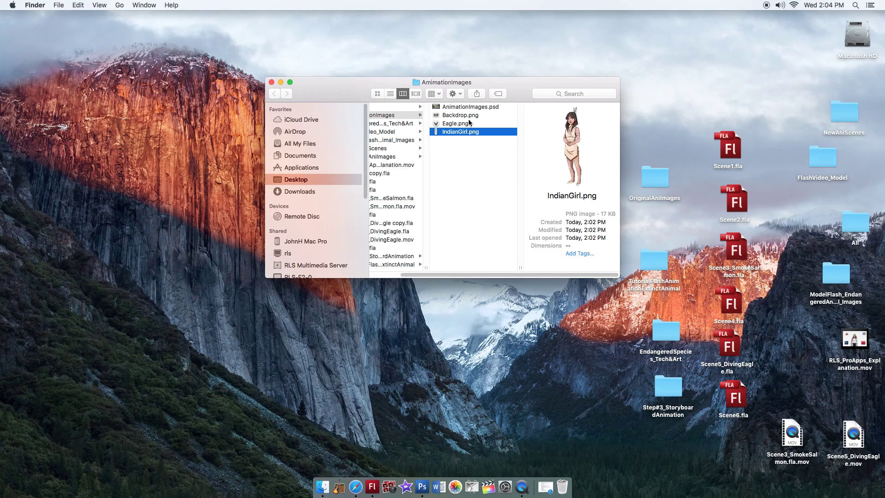